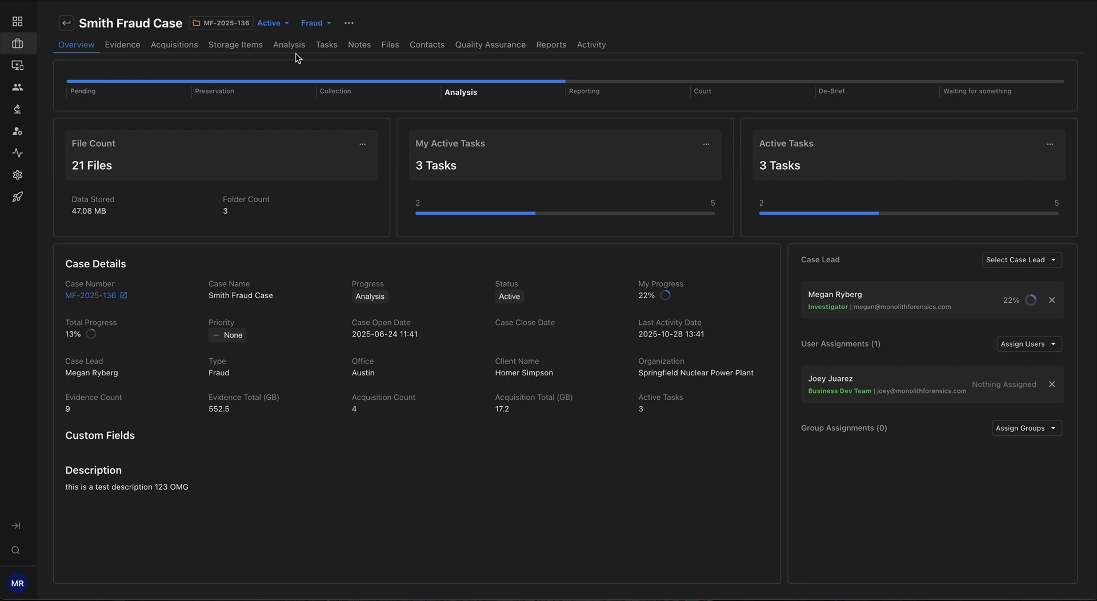
Step: Start a new contact in the case's contacts, entering the contact's full name and the title Director
{"action": "left_click", "coordinate": [431, 51]}
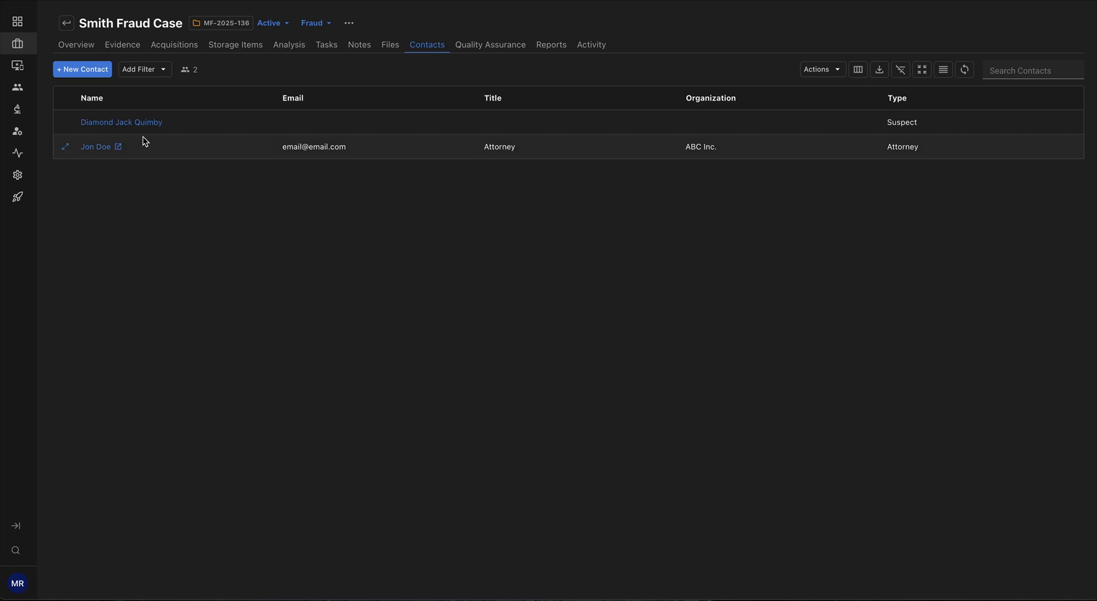
{"action": "left_click", "coordinate": [90, 70]}
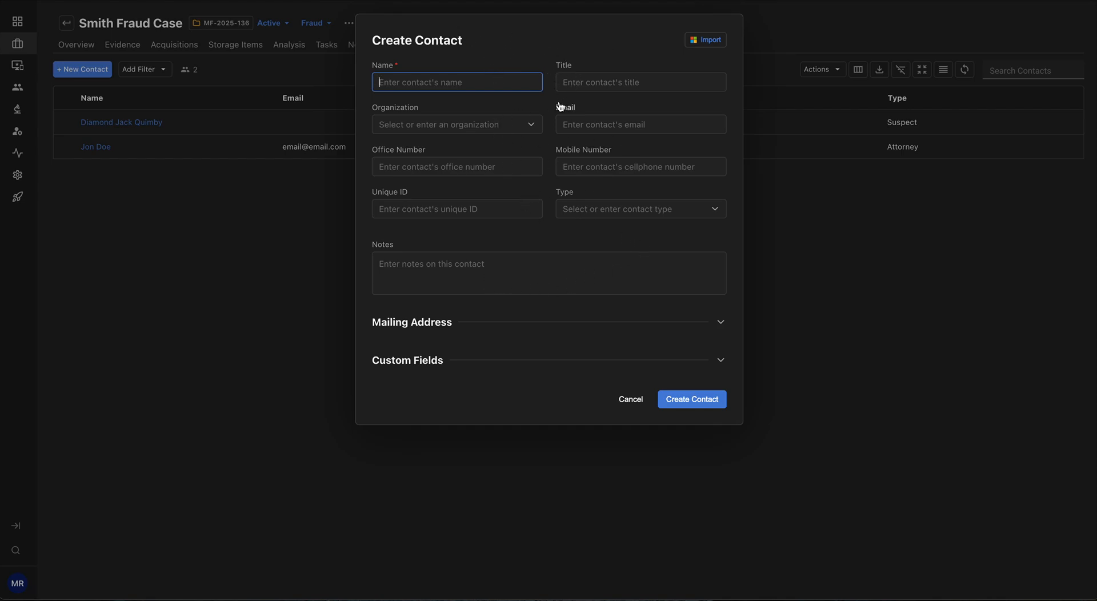
{"action": "type", "text": "Joh"}
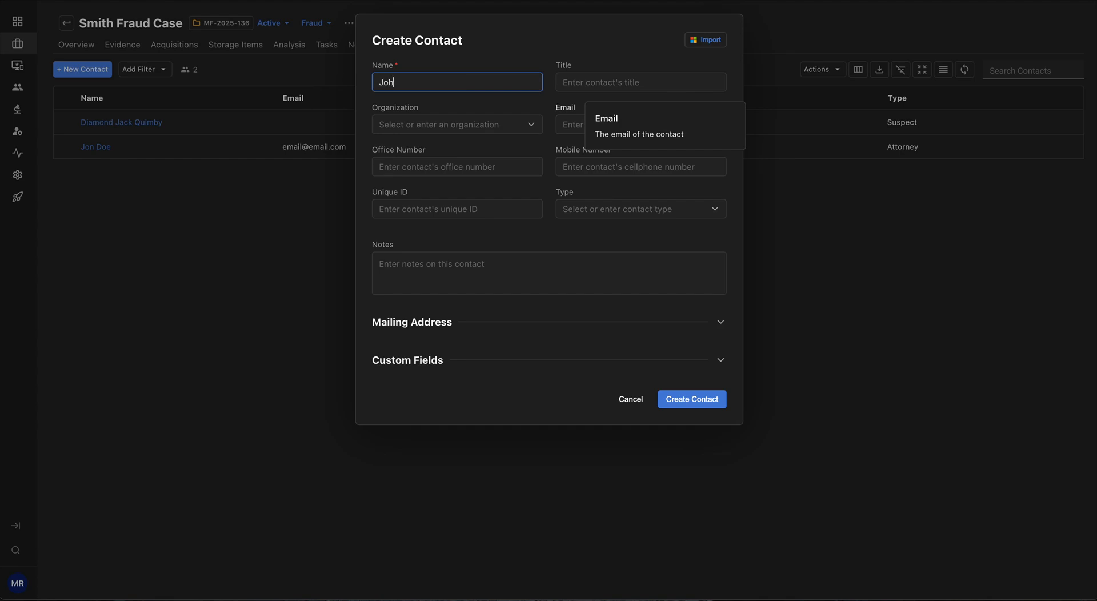
{"action": "type", "text": "n Smith"}
{"action": "left_click", "coordinate": [580, 81]}
{"action": "type", "text": "Director"}
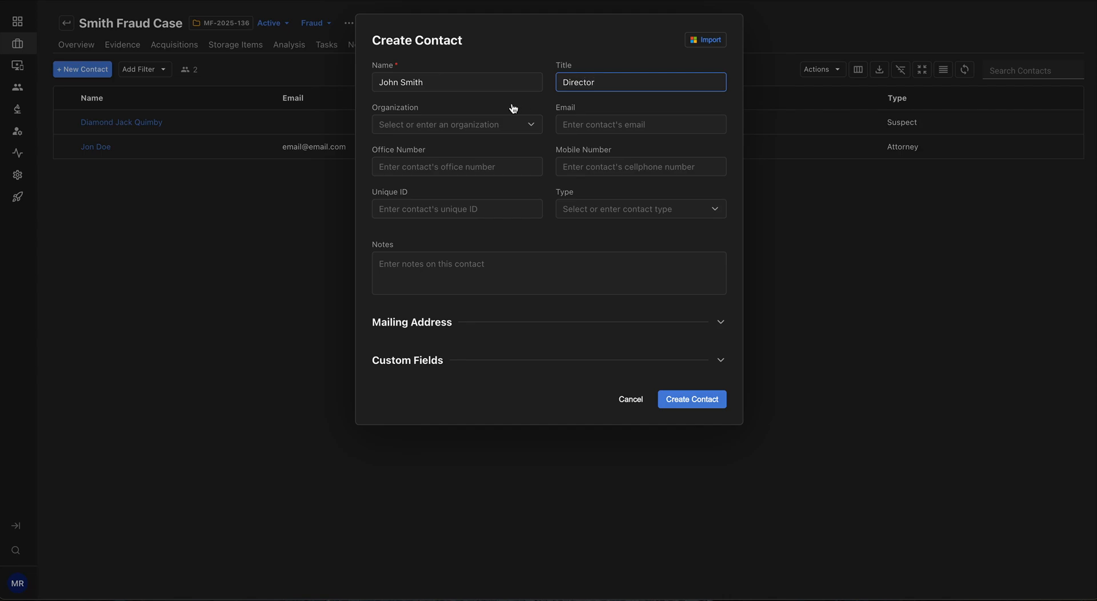
Step: Set the contact's organization to ABC Corp and fill in the contact's e-mail
{"action": "left_click", "coordinate": [470, 120]}
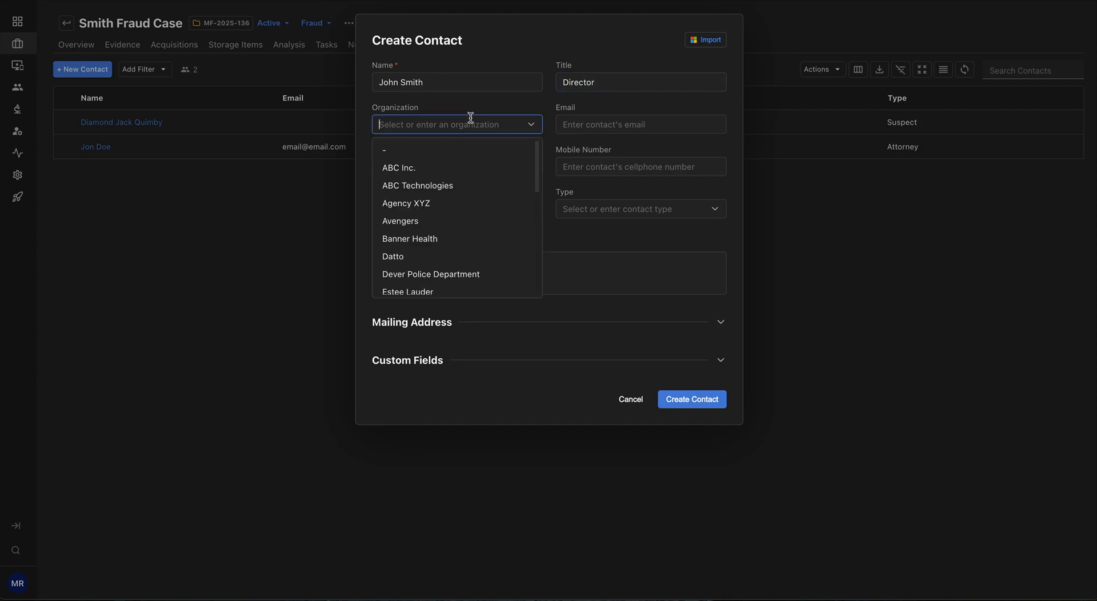
{"action": "type", "text": "ABC C"}
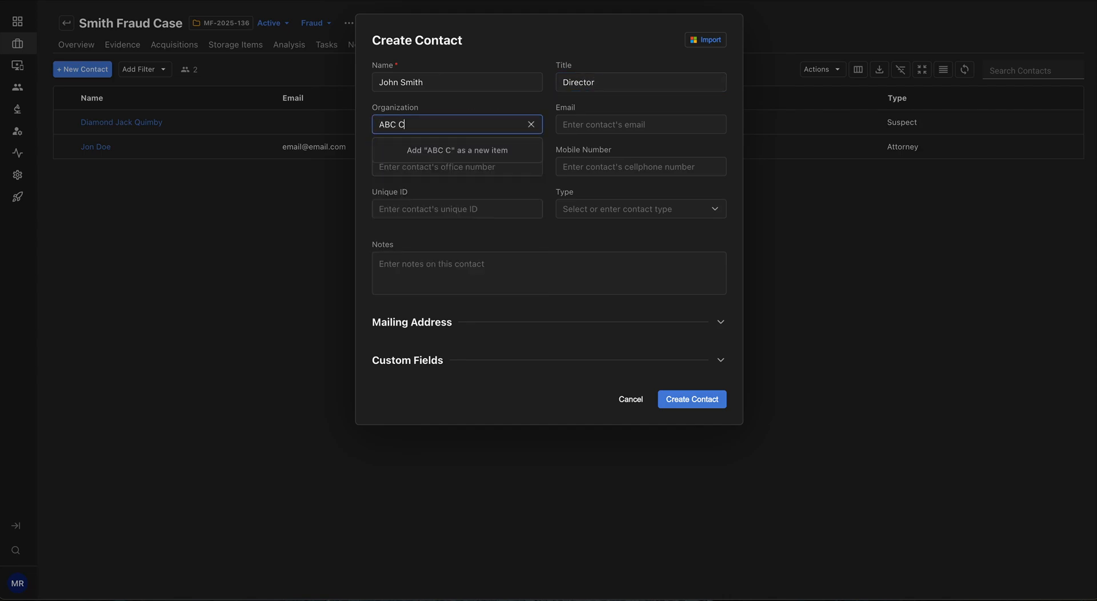
{"action": "type", "text": "orp"}
{"action": "key", "text": "Tab"}
{"action": "type", "text": "email"}
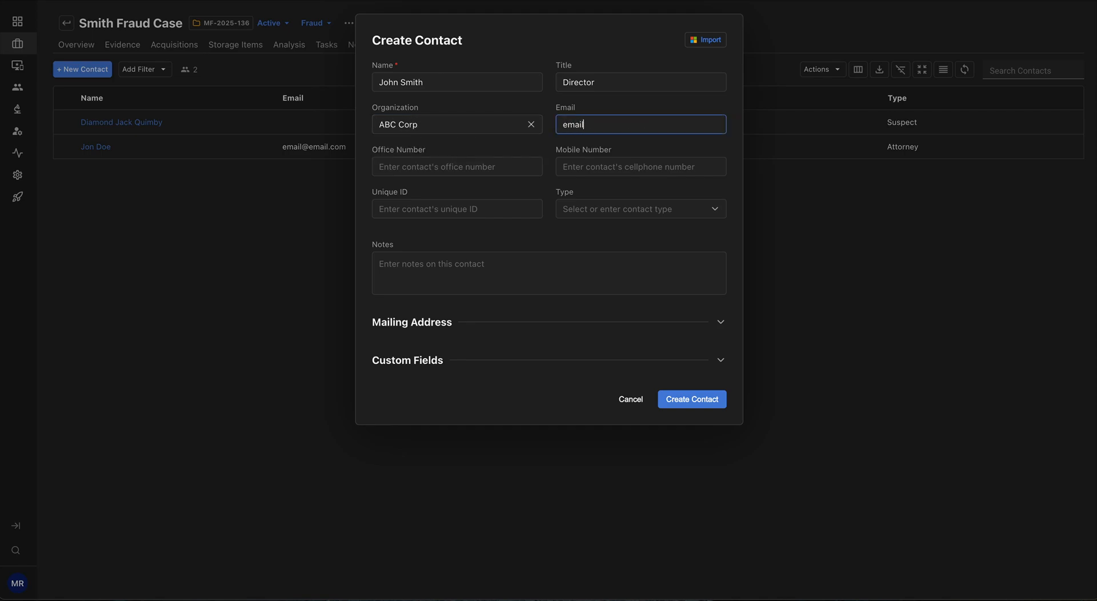
{"action": "type", "text": "@email.com"}
{"action": "key", "text": "Tab"}
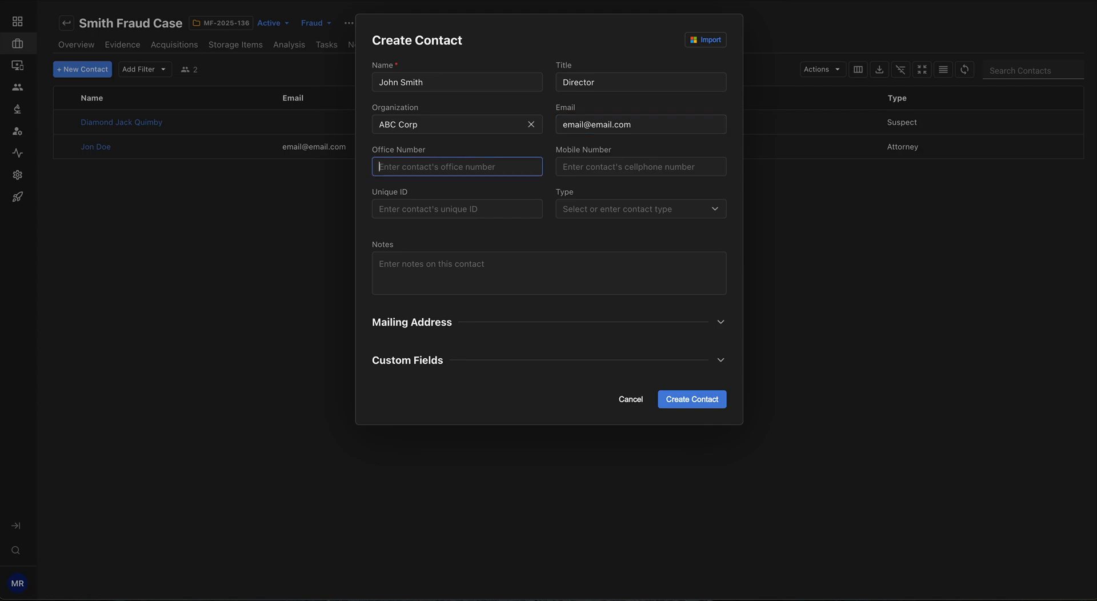
Step: Fill in the contact's office and mobile phone numbers
{"action": "type", "text": "12342346"}
{"action": "key", "text": "Tab"}
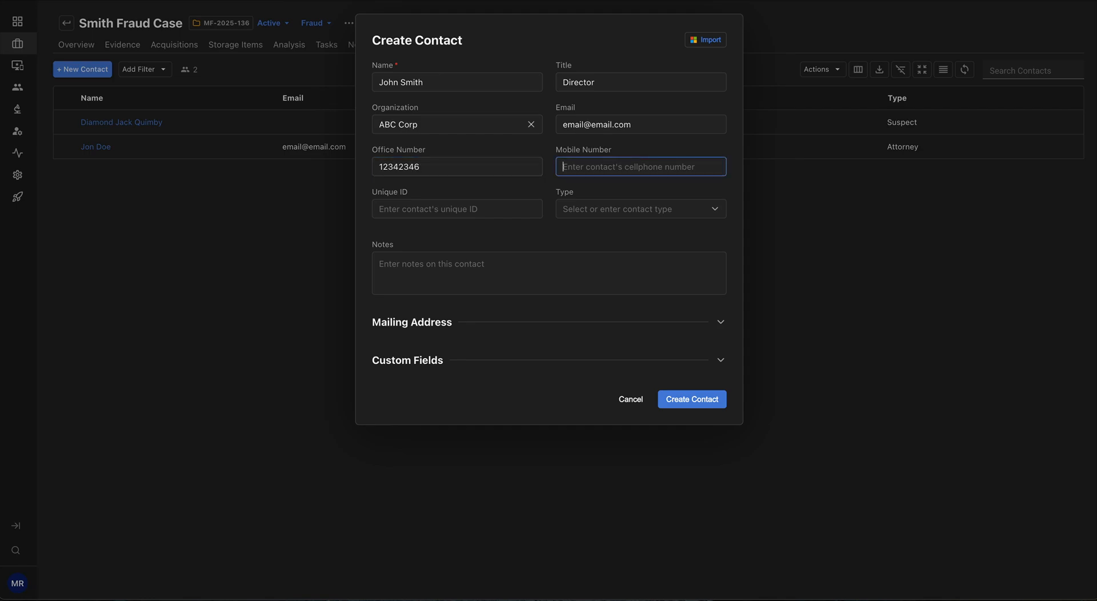
{"action": "type", "text": "12344563456"}
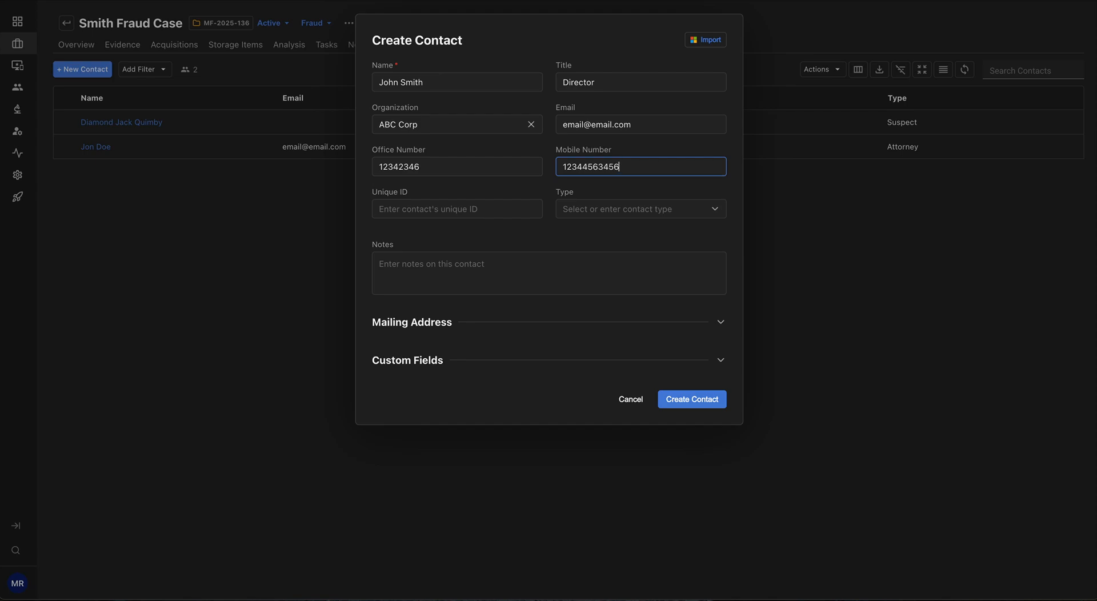
{"action": "key", "text": "Tab"}
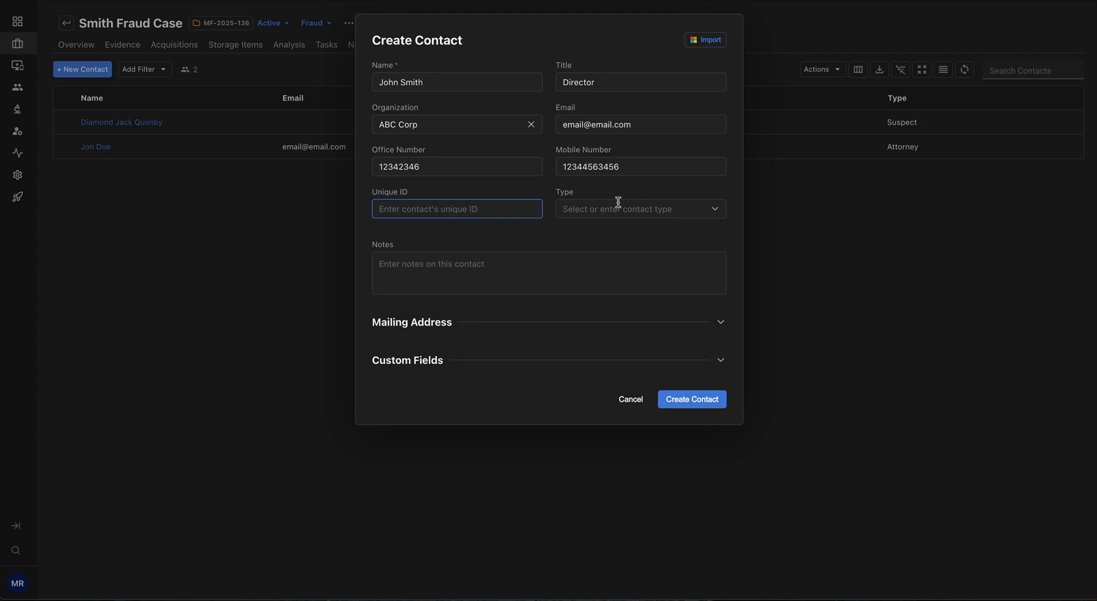
Step: Set the contact's type to Employee from the existing contact types
{"action": "left_click", "coordinate": [714, 211]}
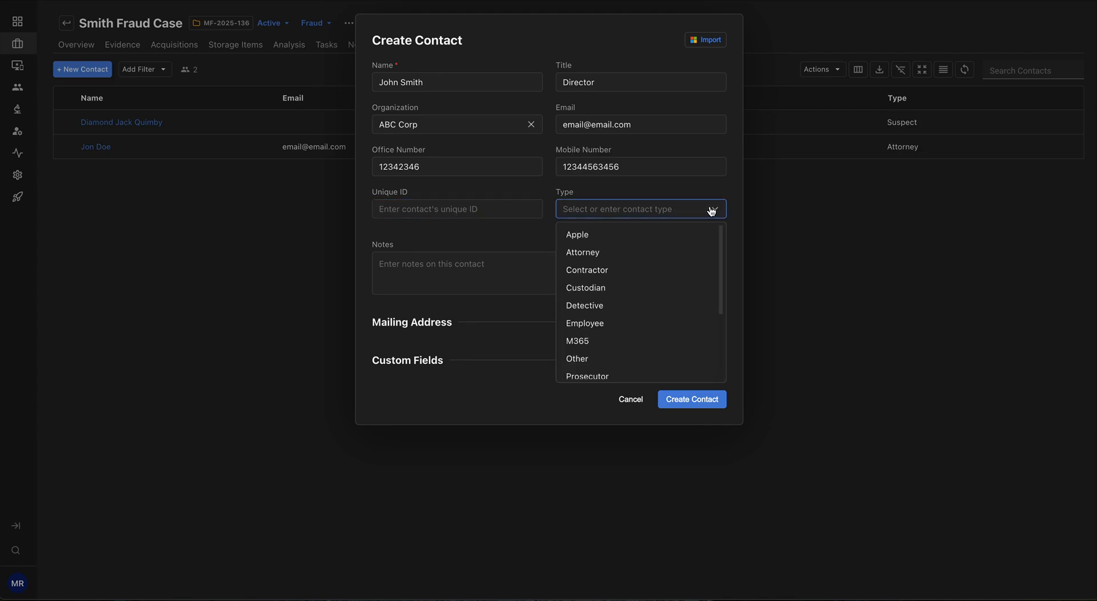
{"action": "scroll", "coordinate": [674, 284], "scroll_direction": "down", "scroll_amount": 3}
{"action": "scroll", "coordinate": [674, 286], "scroll_direction": "down", "scroll_amount": 1}
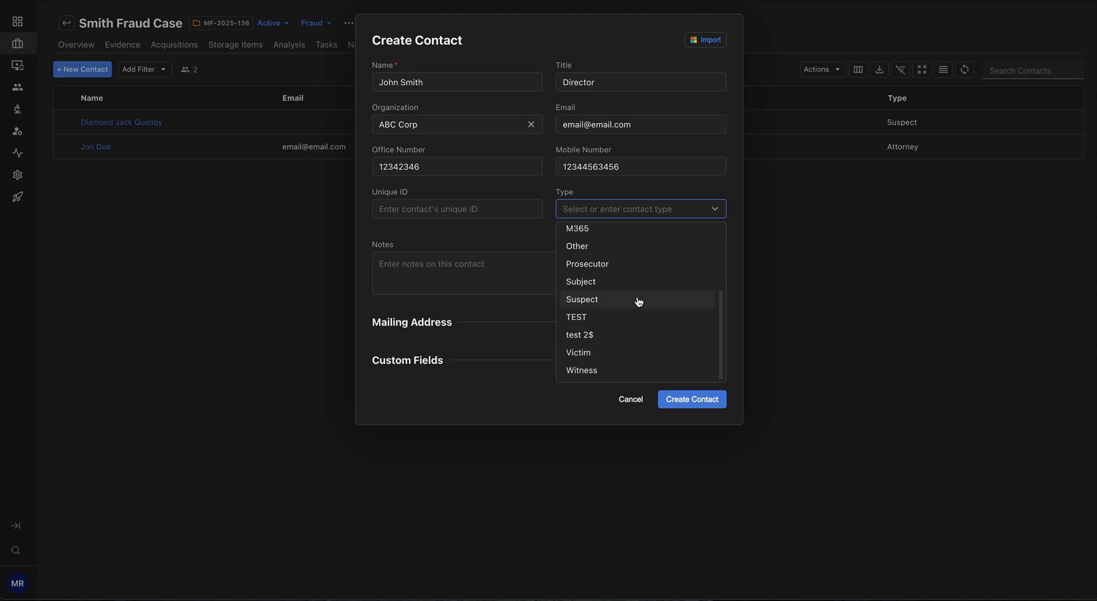
{"action": "scroll", "coordinate": [638, 302], "scroll_direction": "up", "scroll_amount": 2}
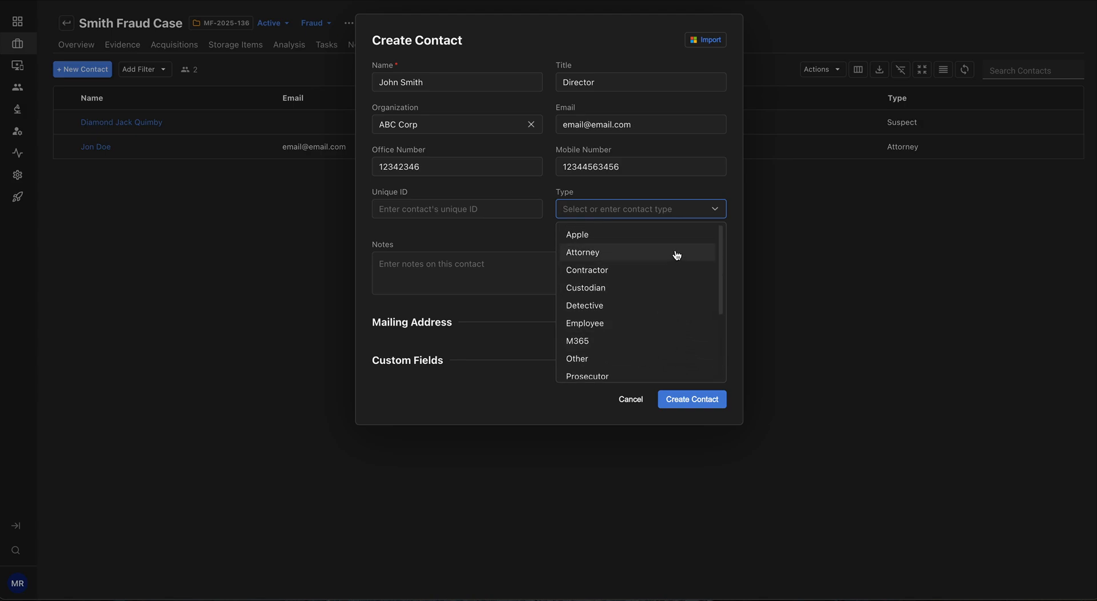
{"action": "scroll", "coordinate": [651, 234], "scroll_direction": "down", "scroll_amount": 2}
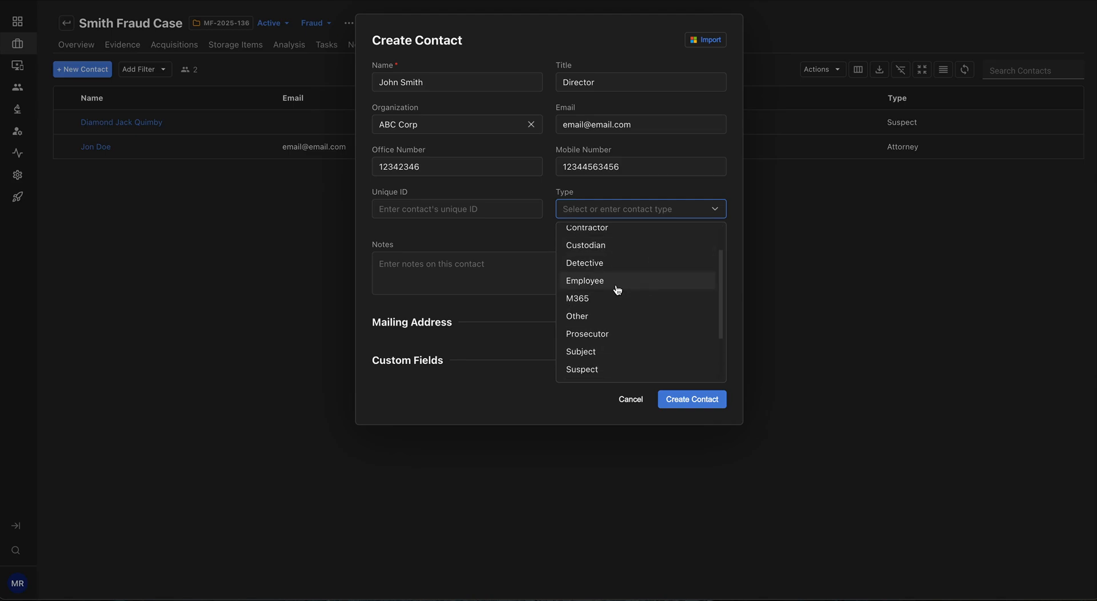
{"action": "left_click", "coordinate": [618, 287]}
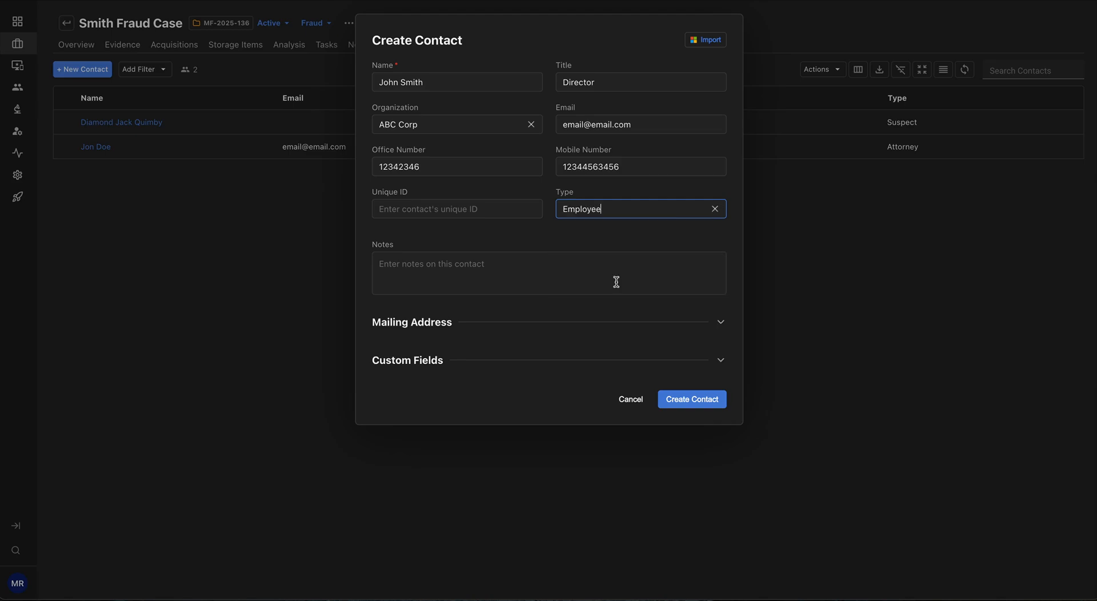
Step: Enter "this is a note" in the contact's notes
{"action": "left_click", "coordinate": [482, 276]}
{"action": "type", "text": "this is a note"}
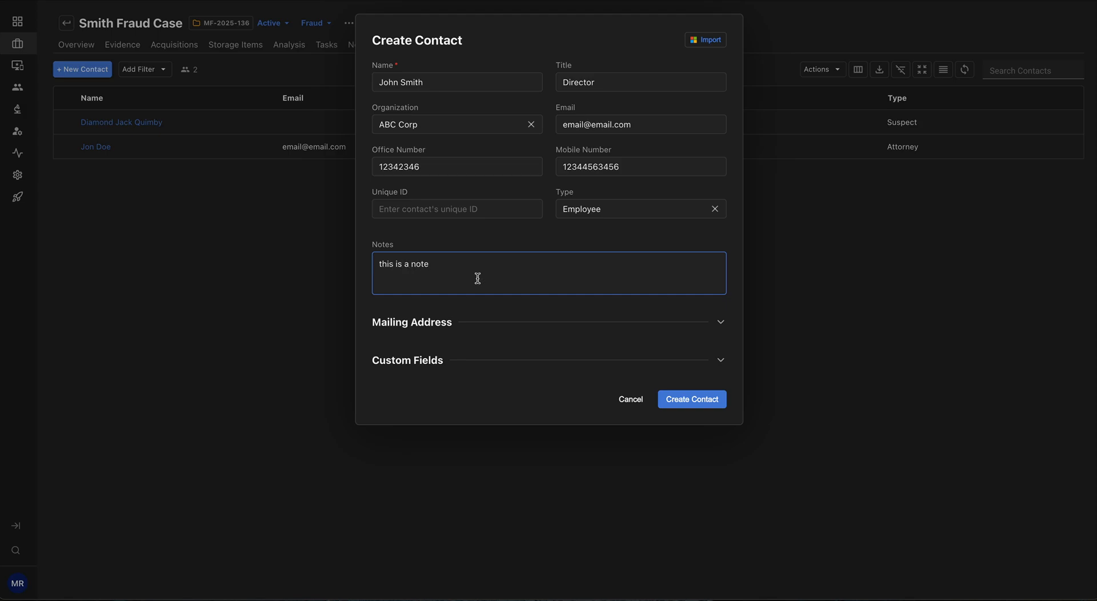
Step: Check the contact's mailing address and custom fields sections without filling them in, and create the contact
{"action": "left_click", "coordinate": [720, 325]}
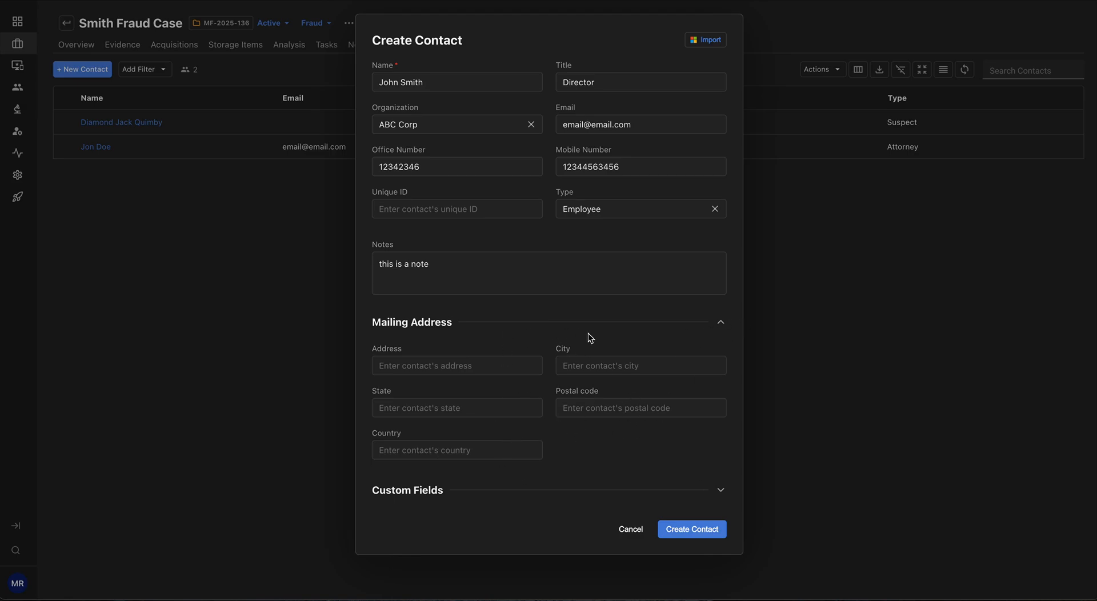
{"action": "left_click", "coordinate": [722, 324]}
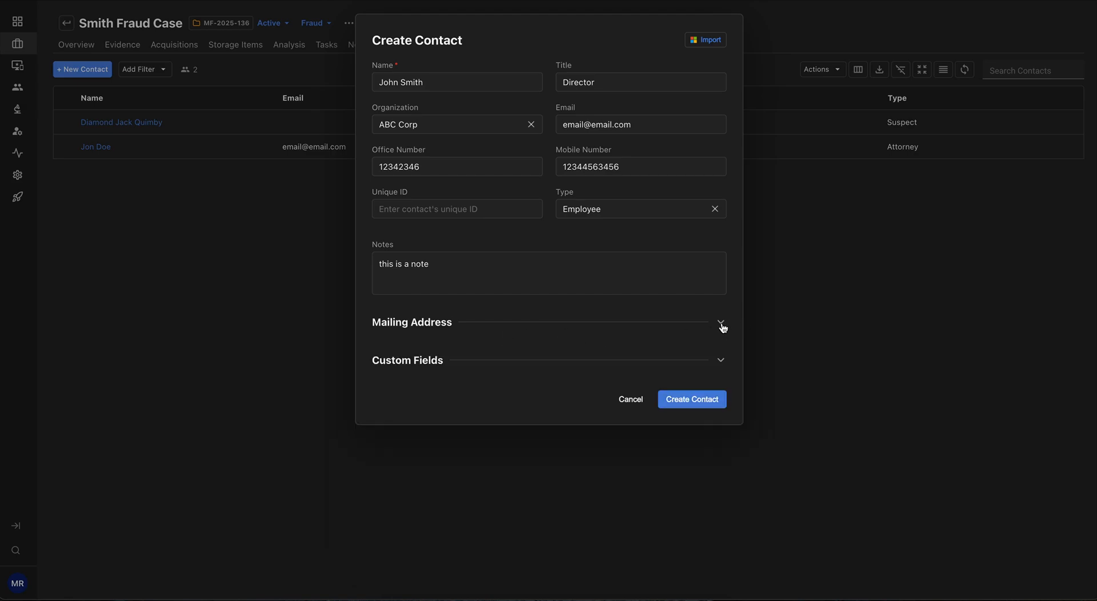
{"action": "left_click", "coordinate": [721, 362]}
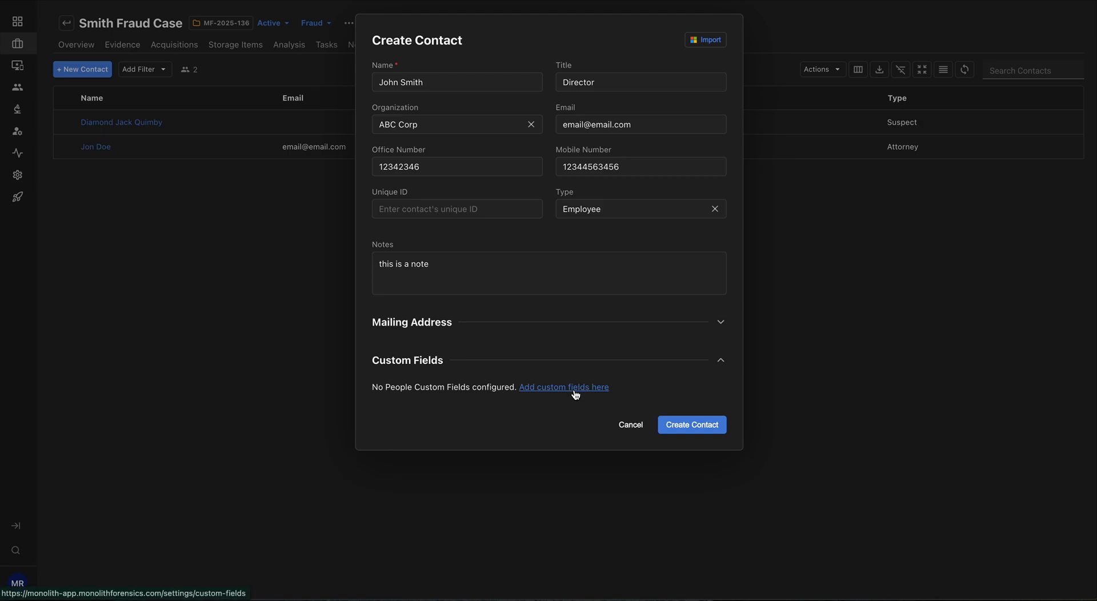
{"action": "left_click", "coordinate": [707, 429]}
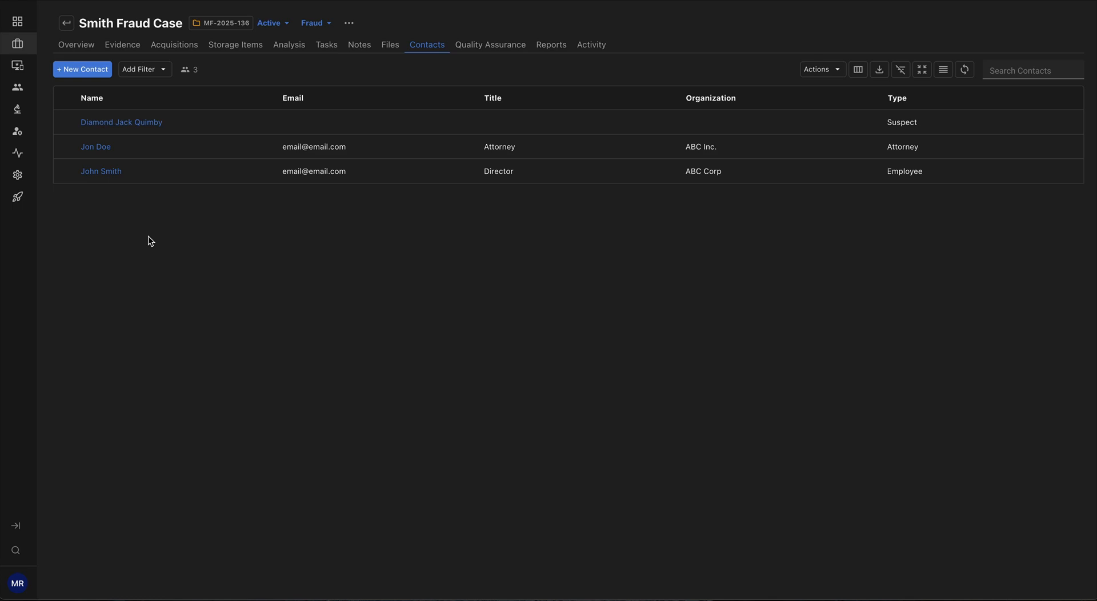
Step: Edit the case's iPad evidence item to link it to the new ABC Corp contact and save the changes
{"action": "left_click", "coordinate": [132, 49]}
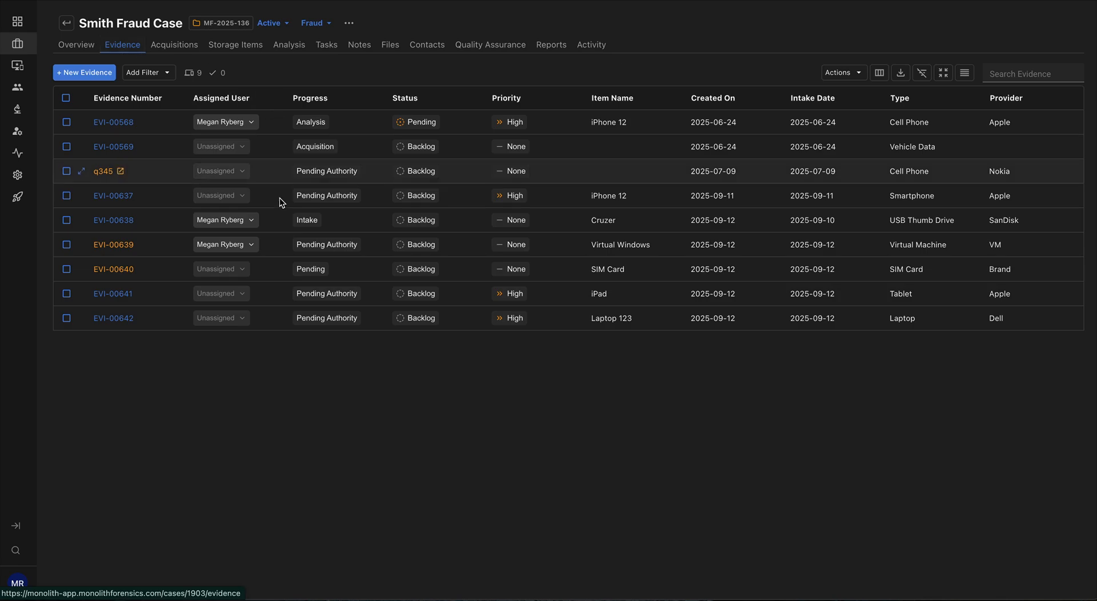
{"action": "left_click", "coordinate": [113, 294]}
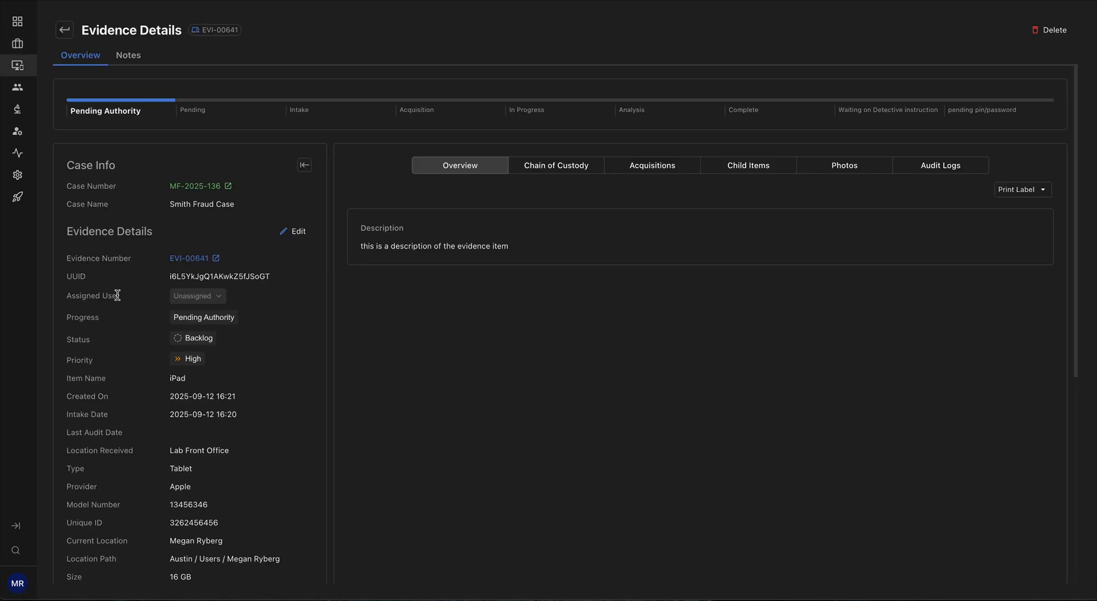
{"action": "left_click", "coordinate": [297, 232]}
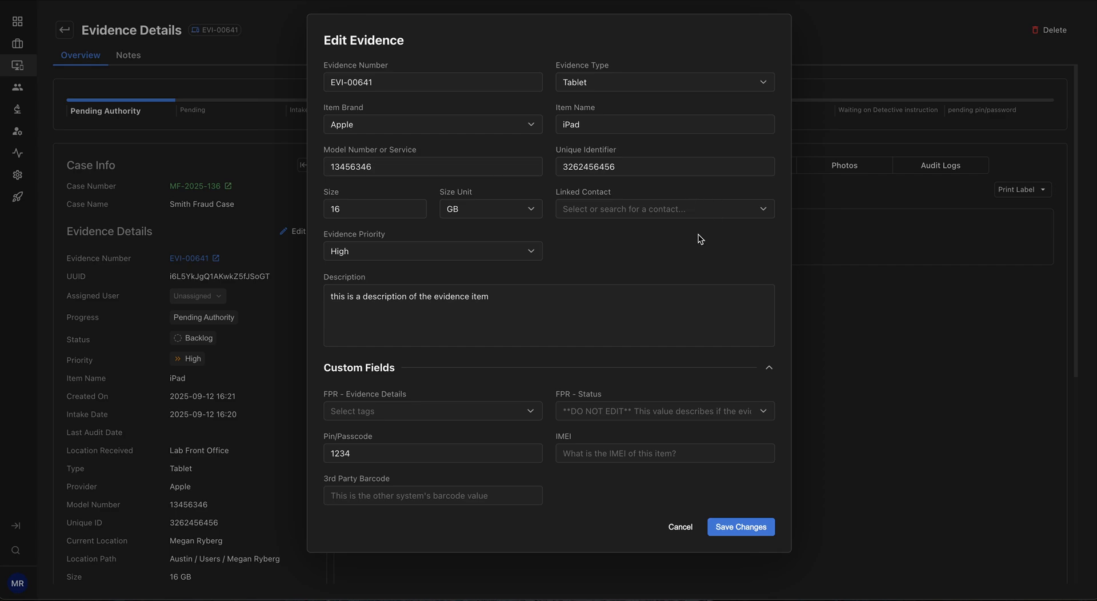
{"action": "left_click", "coordinate": [765, 211]}
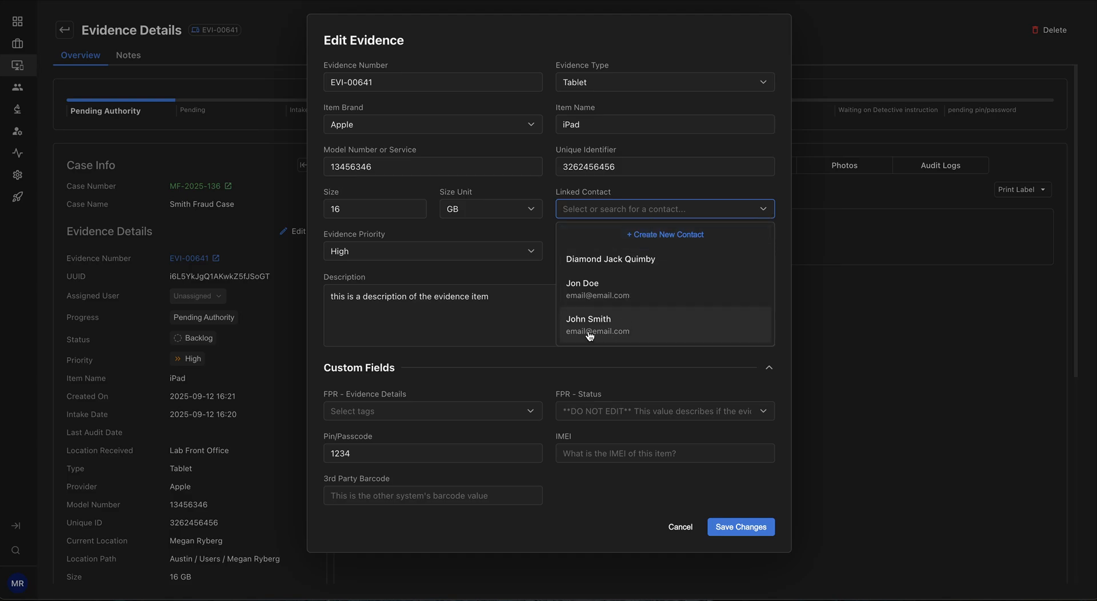
{"action": "left_click", "coordinate": [629, 331]}
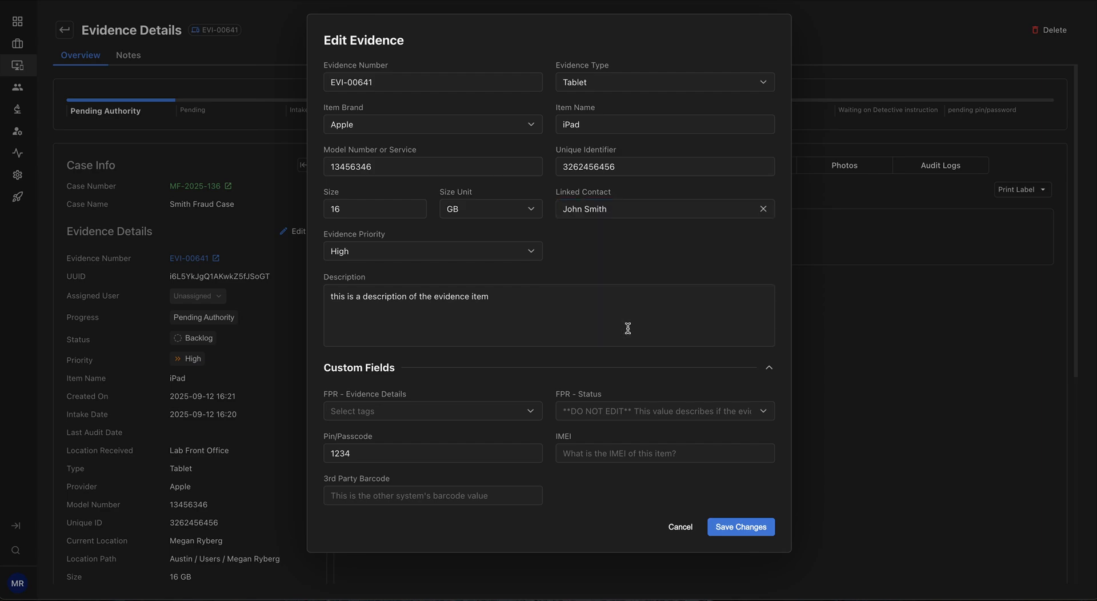
{"action": "left_click", "coordinate": [755, 528]}
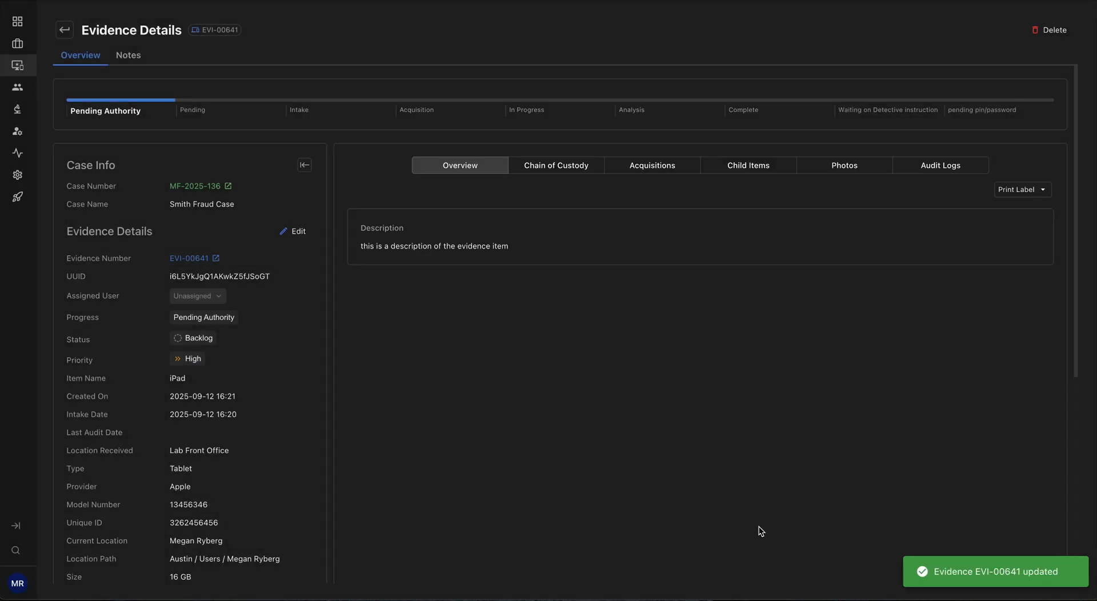
Step: Return to the case's contacts, open the new contact's record, and review its associated cases, evidence and acquisitions
{"action": "left_click", "coordinate": [66, 32]}
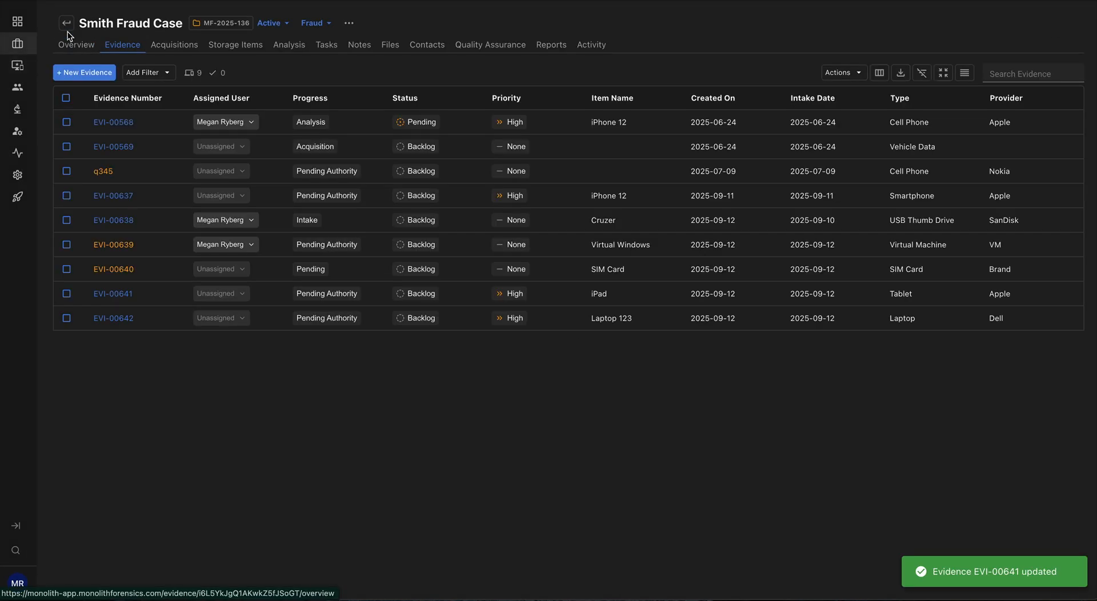
{"action": "left_click", "coordinate": [417, 50]}
{"action": "left_click", "coordinate": [97, 172]}
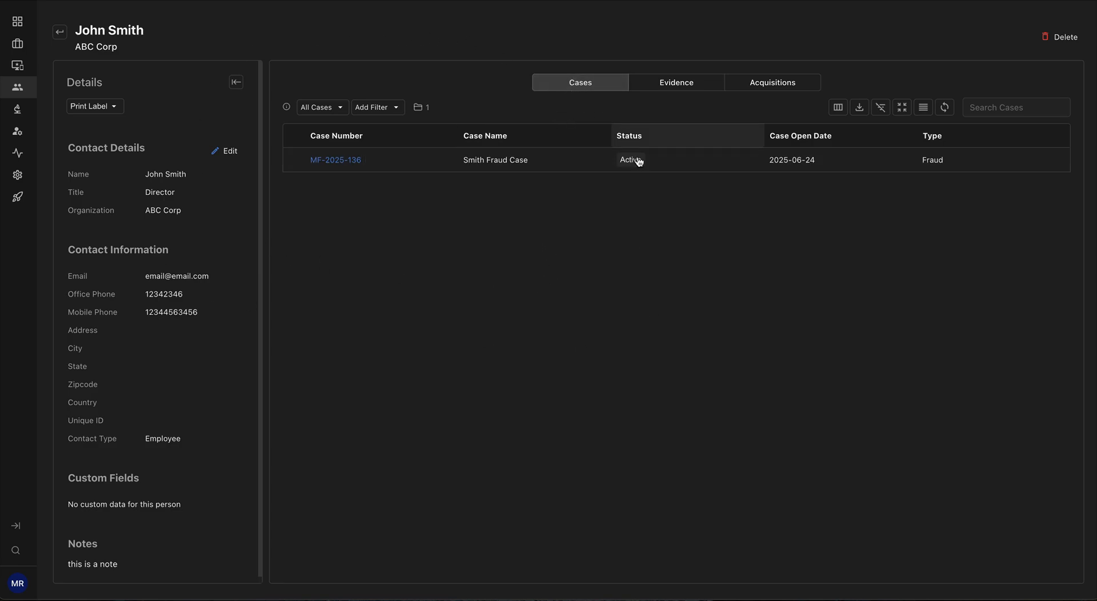
{"action": "left_click", "coordinate": [687, 82]}
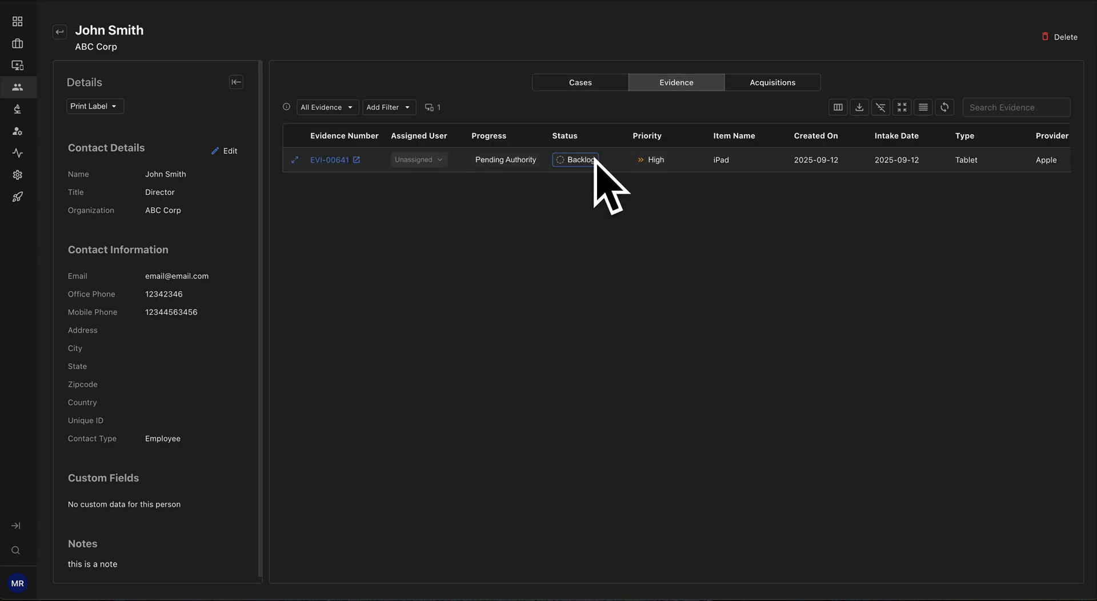
{"action": "left_click", "coordinate": [773, 87]}
{"action": "left_click", "coordinate": [687, 92]}
{"action": "left_click", "coordinate": [591, 88]}
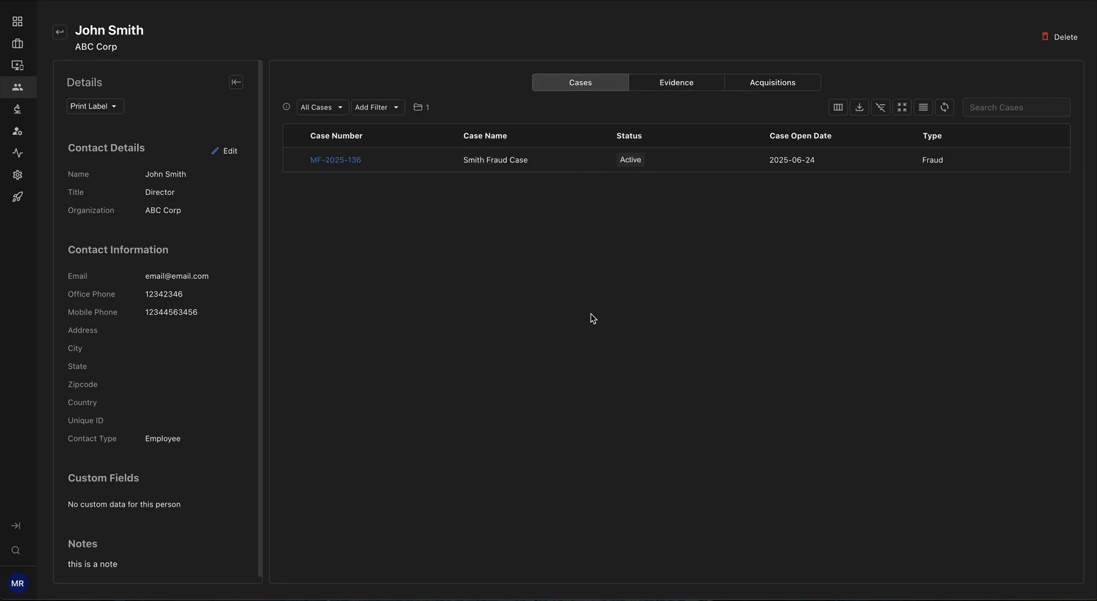